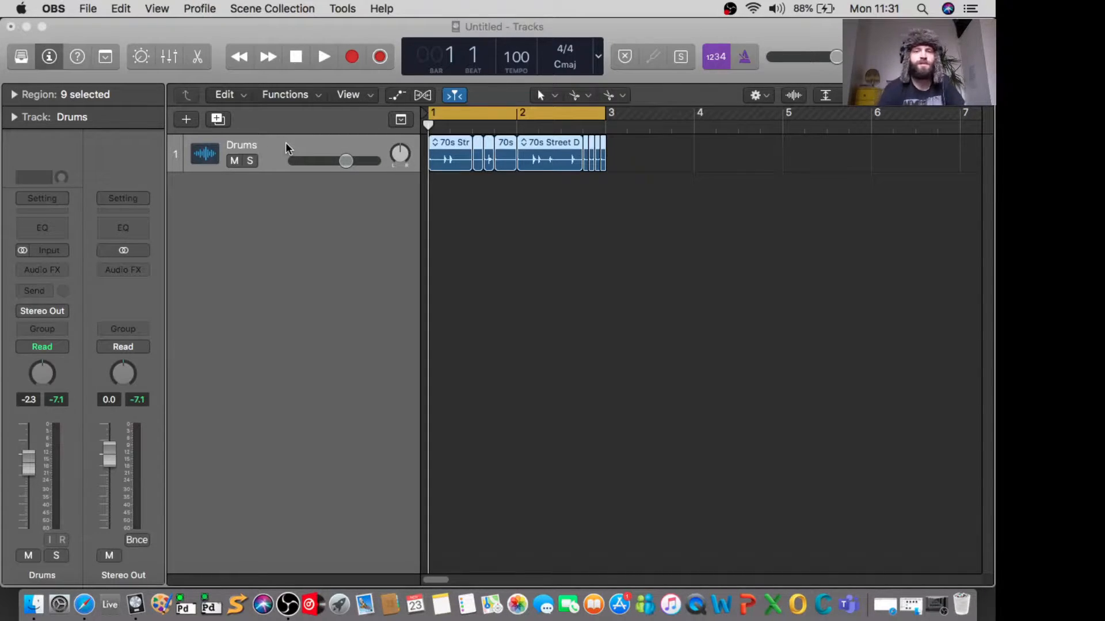
Play back the drum loop in the arrangement and stop playback.
left_click(304, 276)
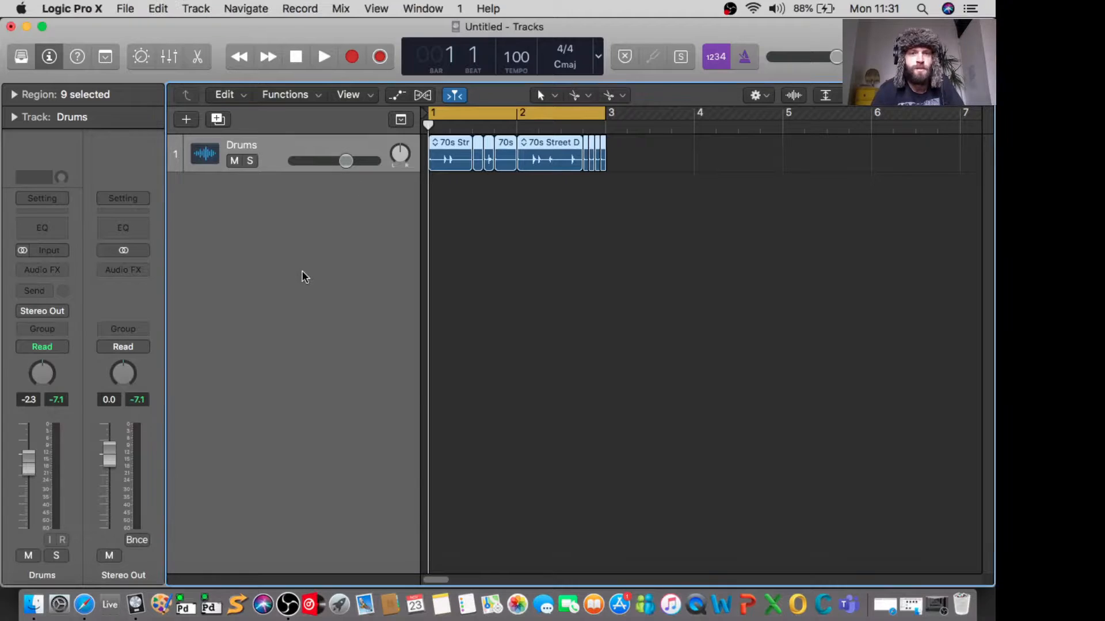
key("space")
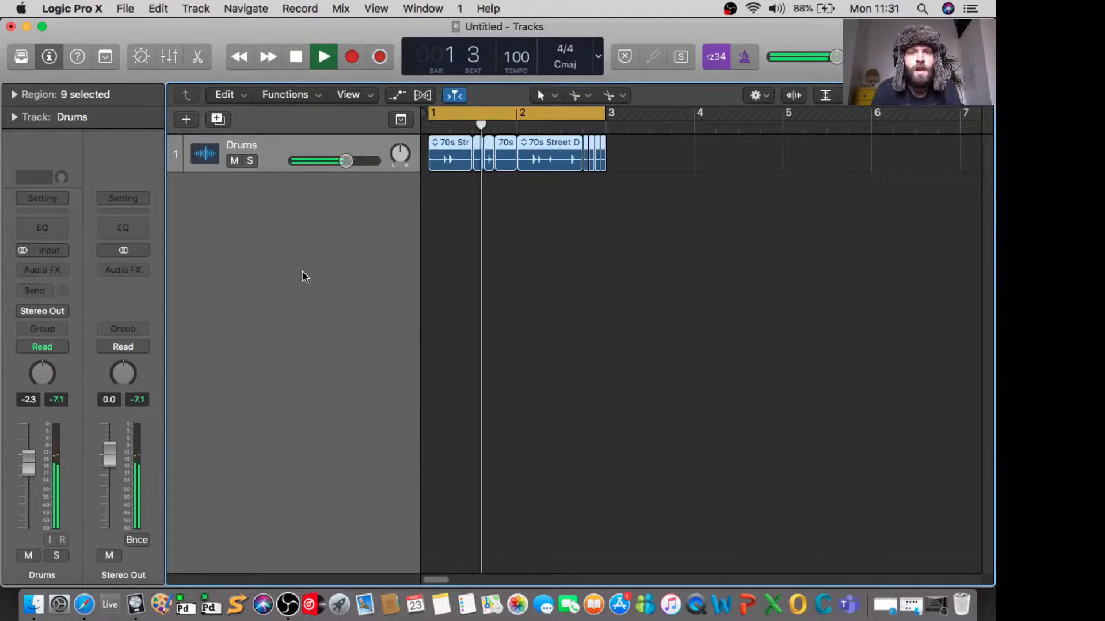
key("space")
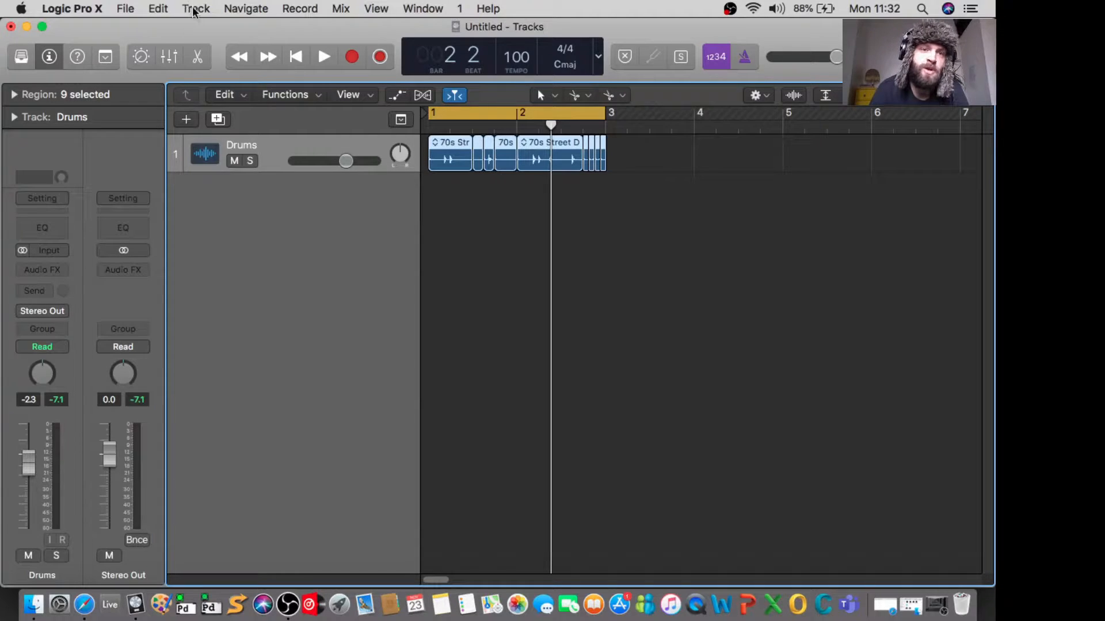
Create one software instrument track using the EXS24 (Sampler) instrument, with Open Library enabled and Output 1 + 2.
left_click(192, 119)
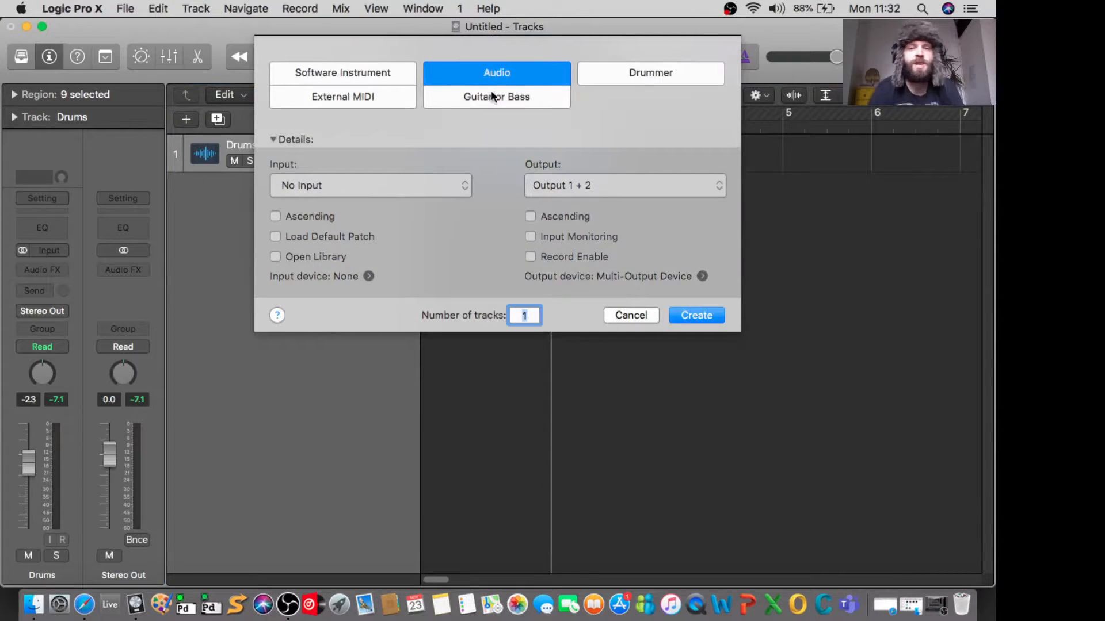
left_click(354, 74)
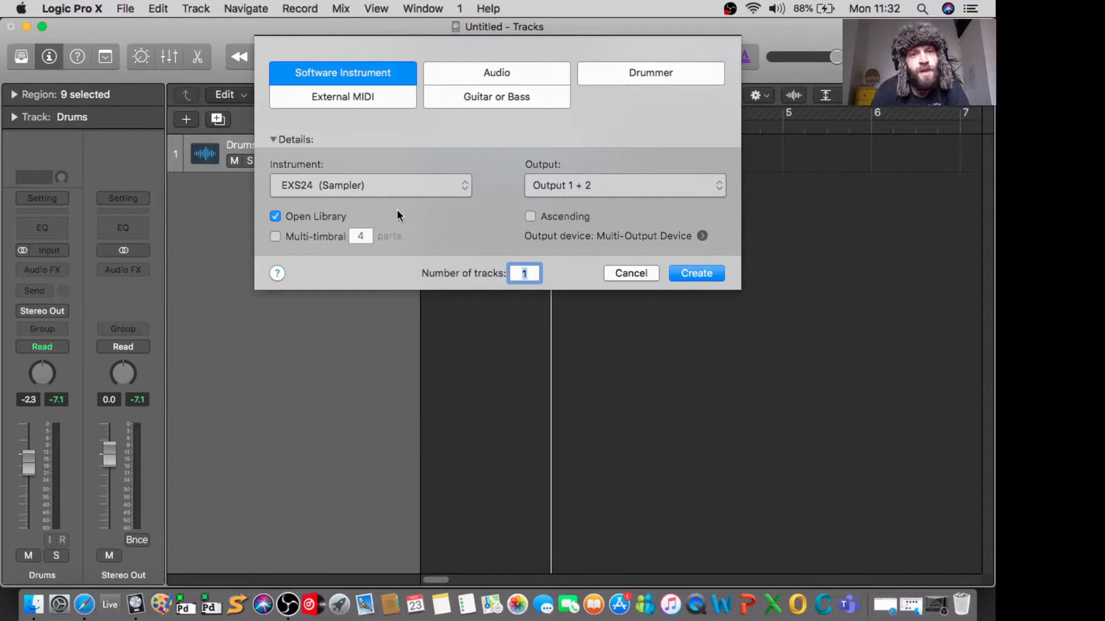
left_click(464, 187)
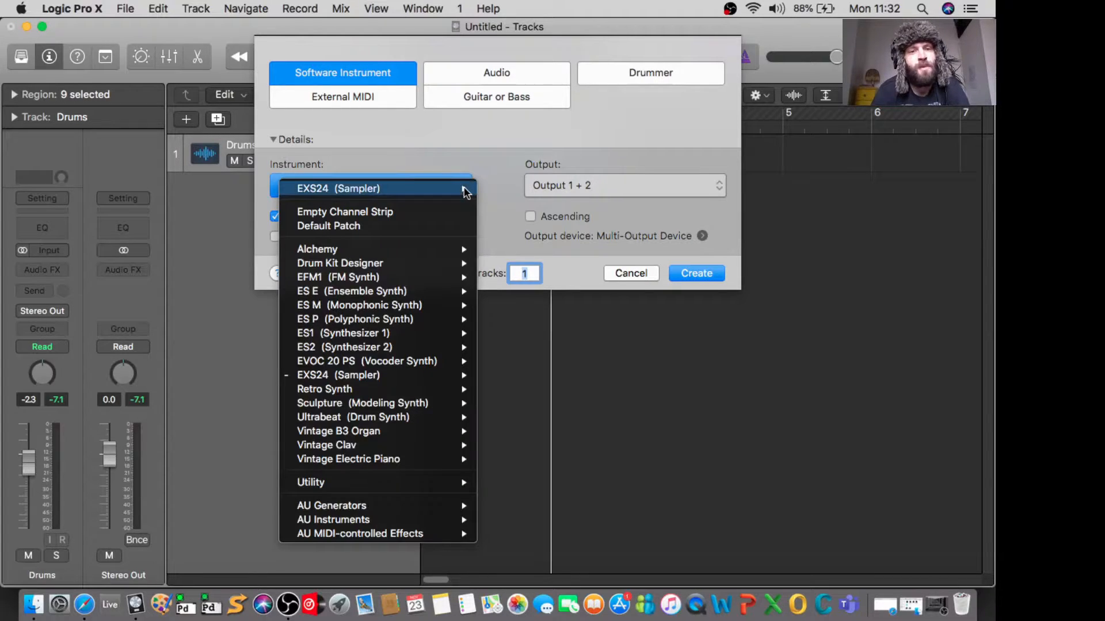
mouse_move(464, 190)
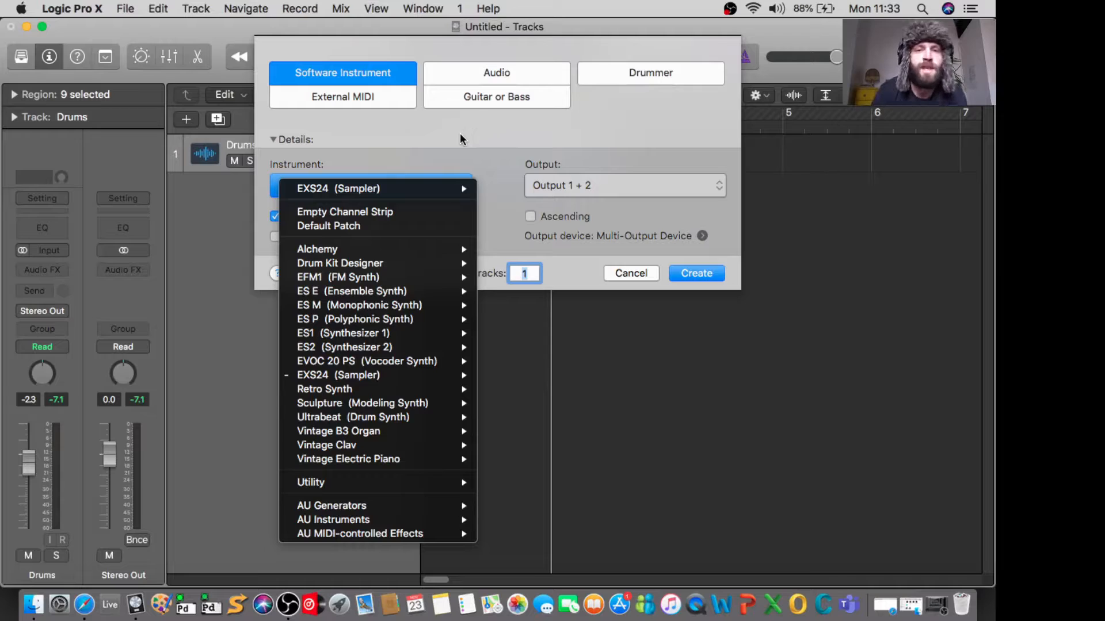
left_click(431, 130)
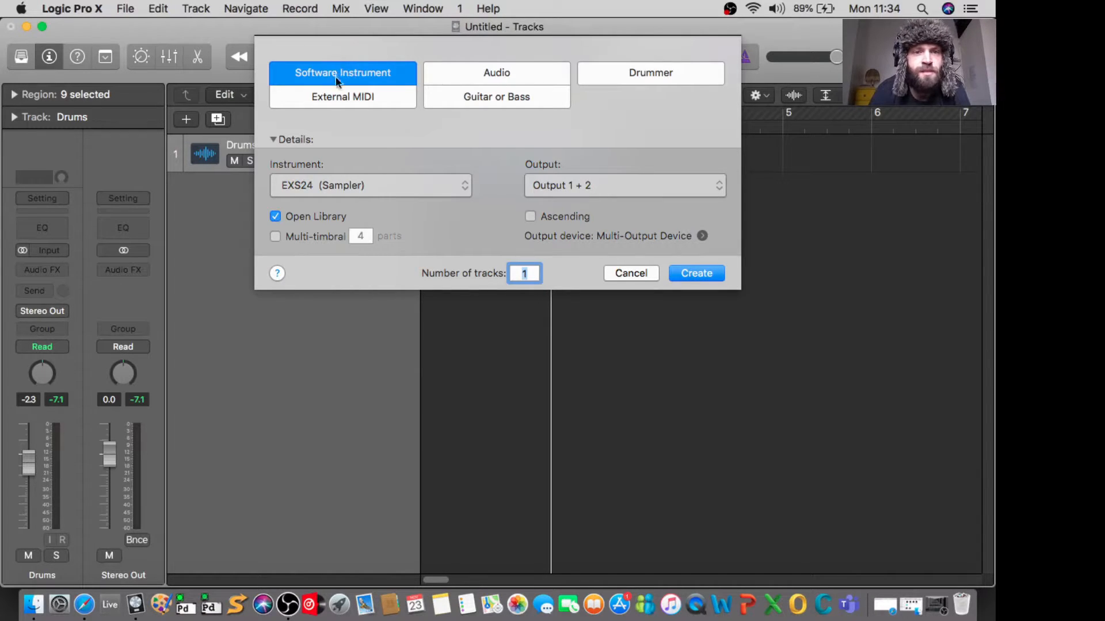
left_click(405, 179)
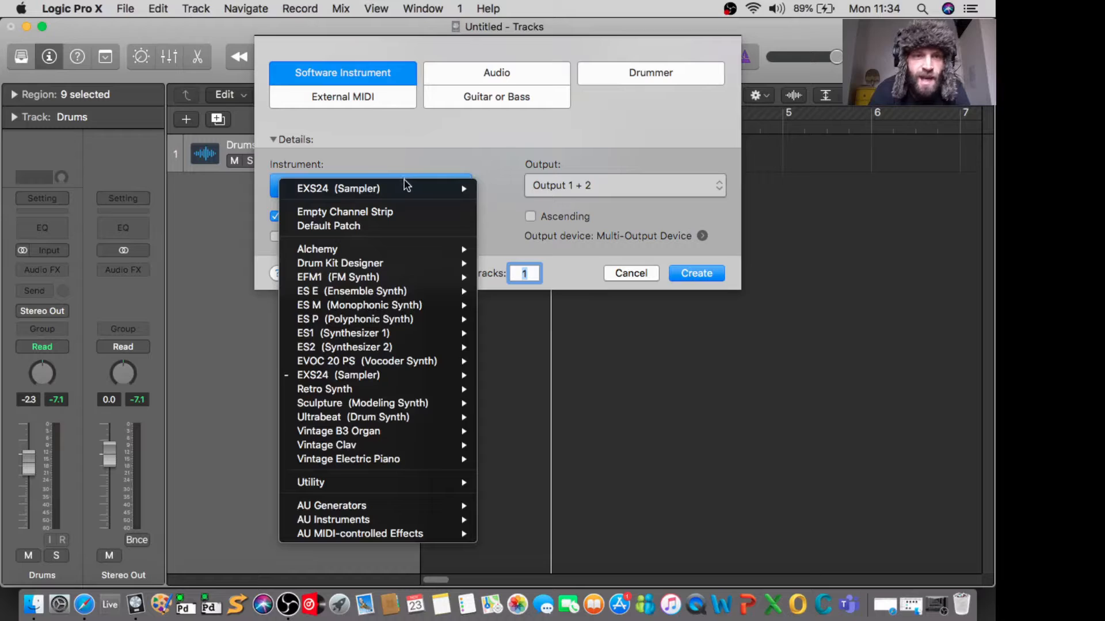
mouse_move(381, 374)
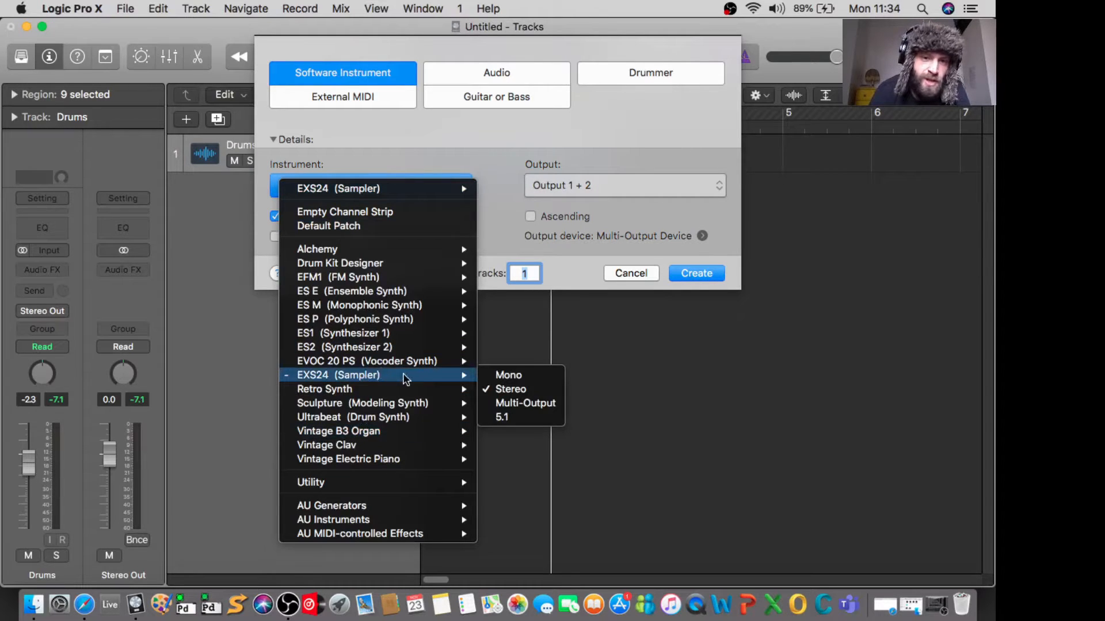
mouse_move(431, 252)
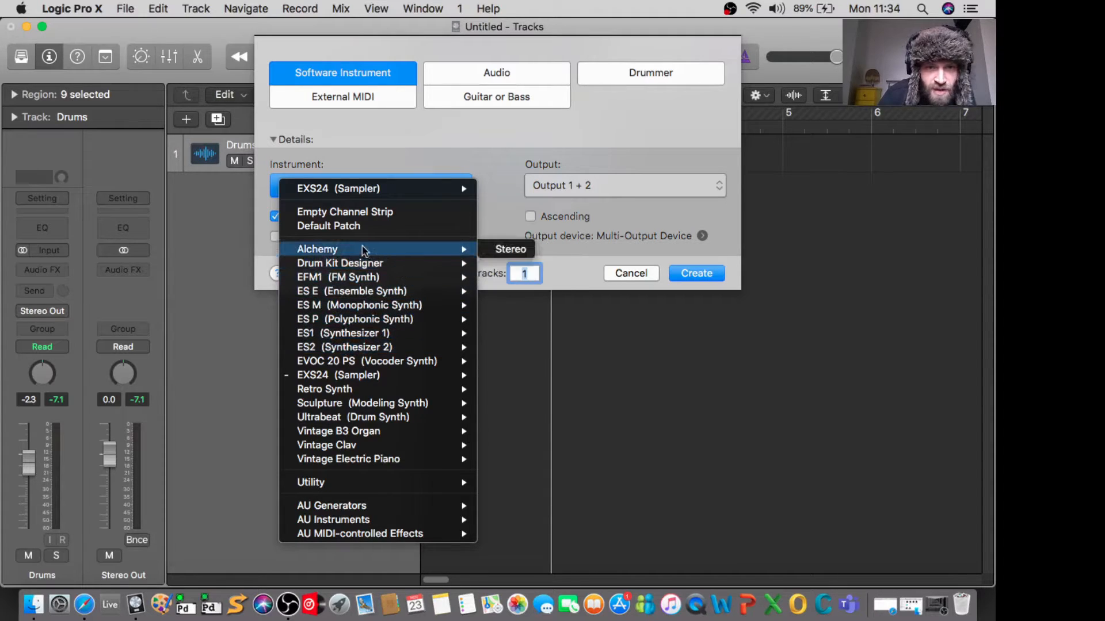
mouse_move(352, 362)
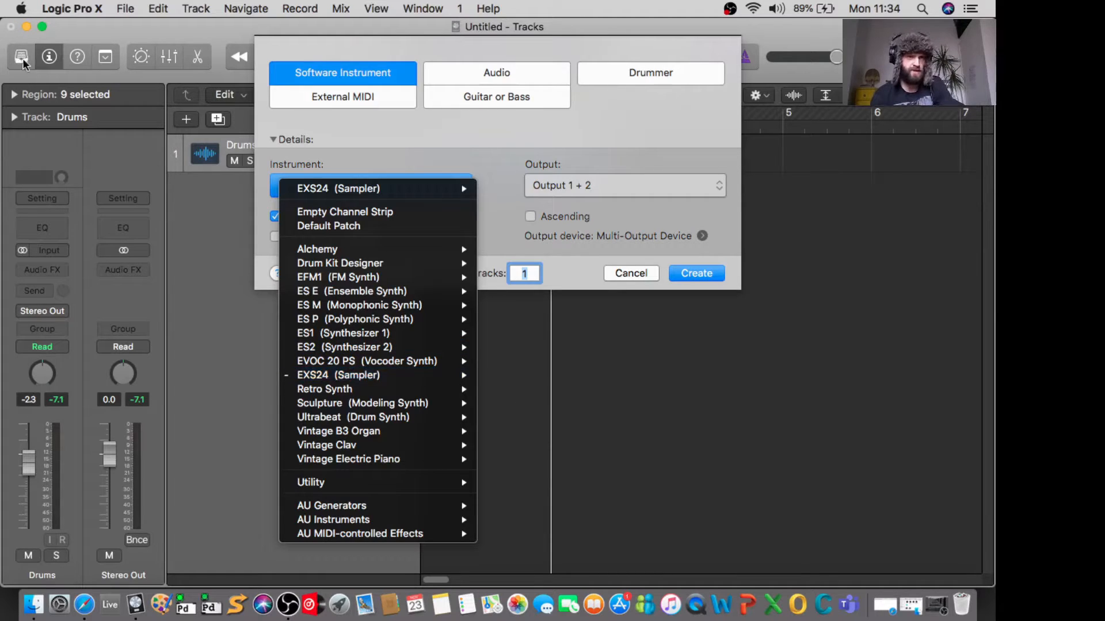
mouse_move(346, 378)
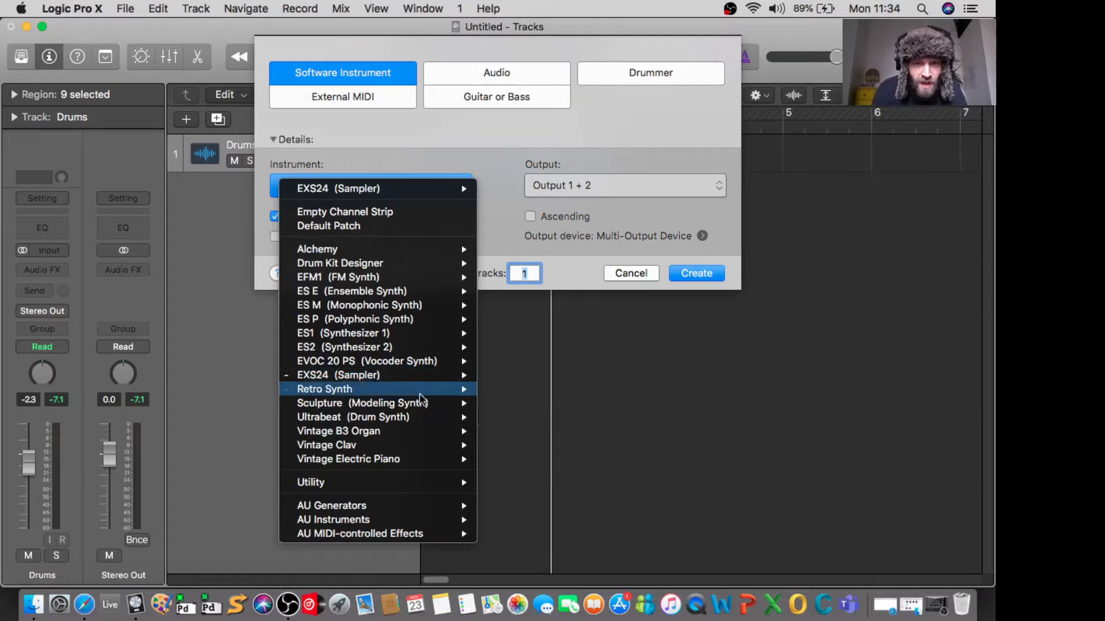
mouse_move(438, 418)
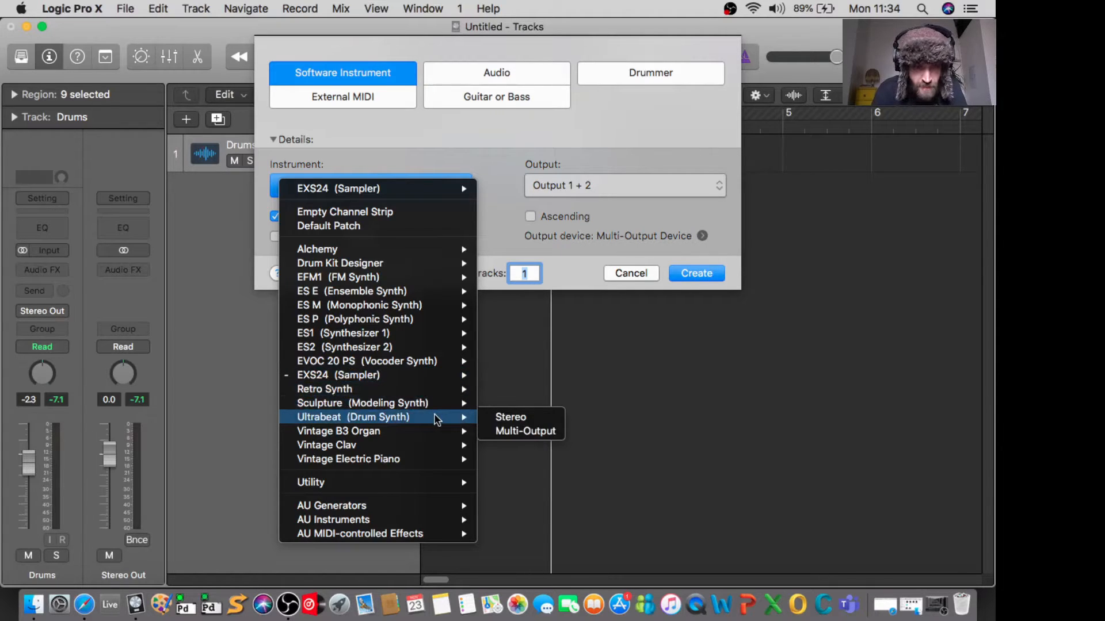
mouse_move(393, 463)
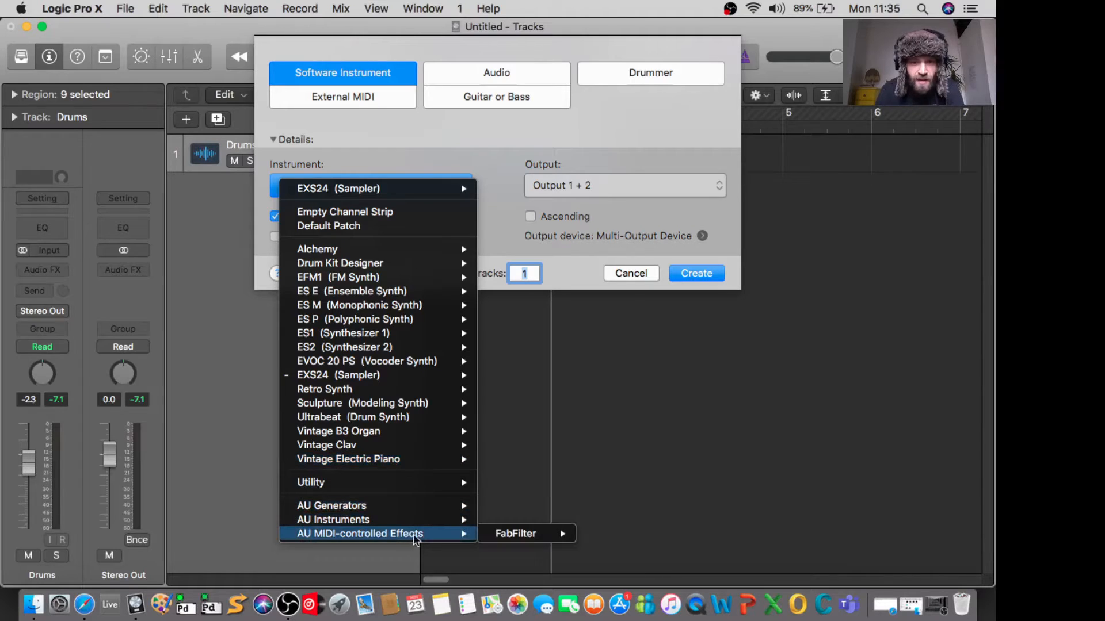
mouse_move(439, 527)
mouse_move(441, 492)
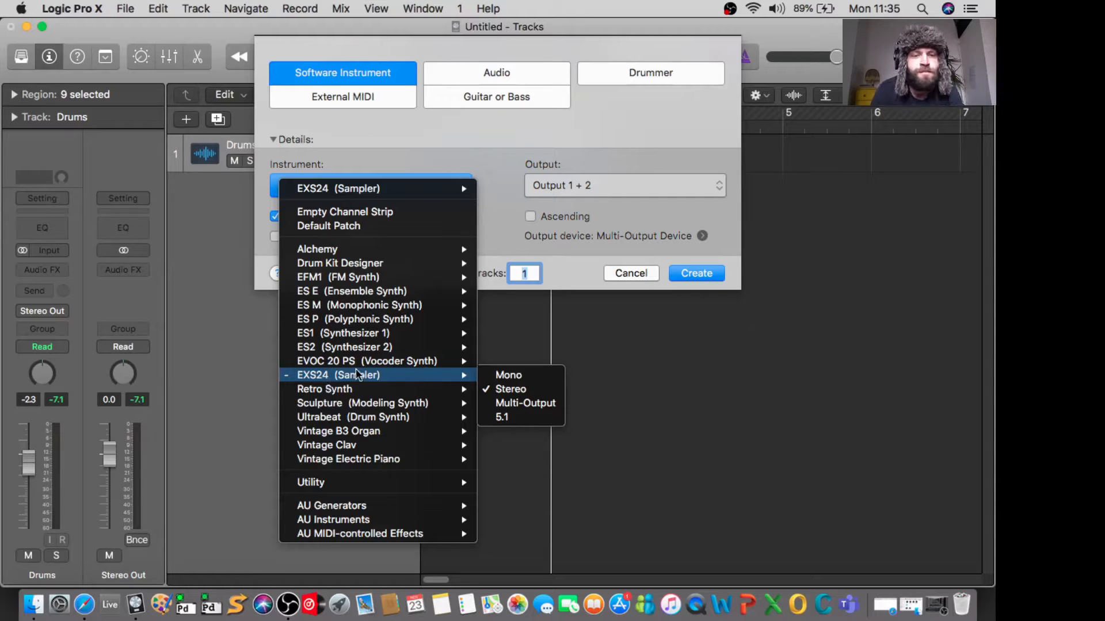
left_click(374, 380)
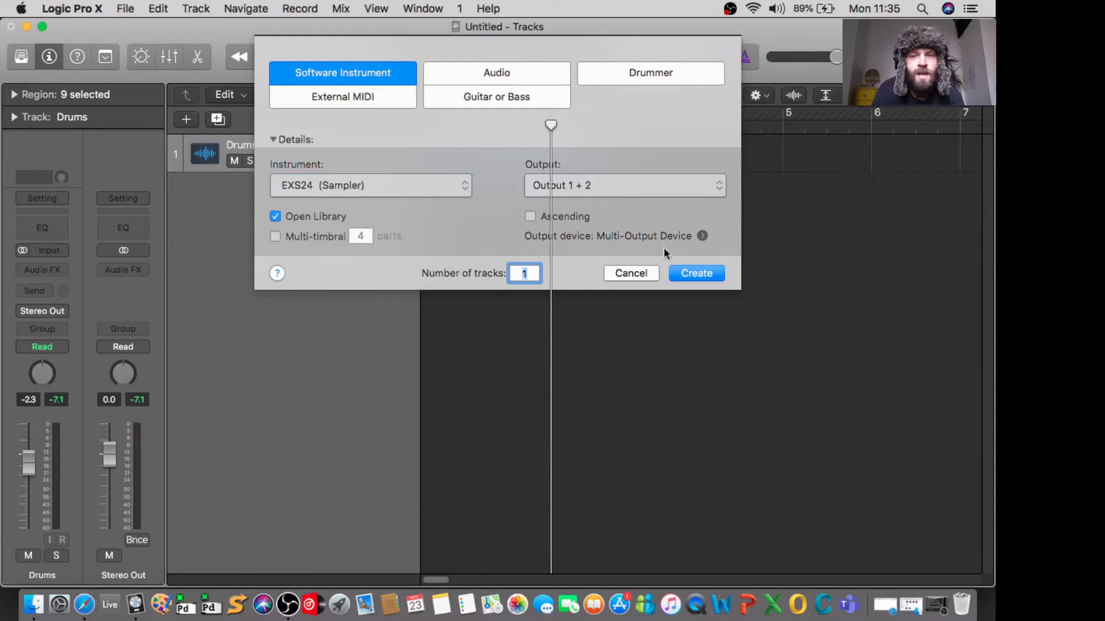
left_click(709, 268)
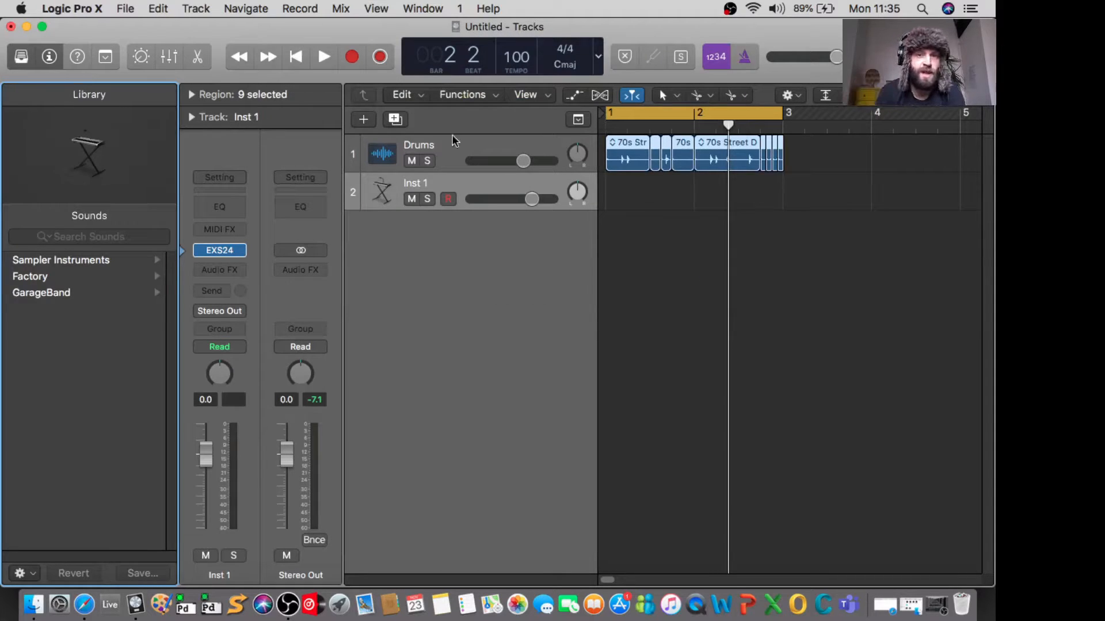
Rename the new software instrument track as PIANO.
double_click(417, 182)
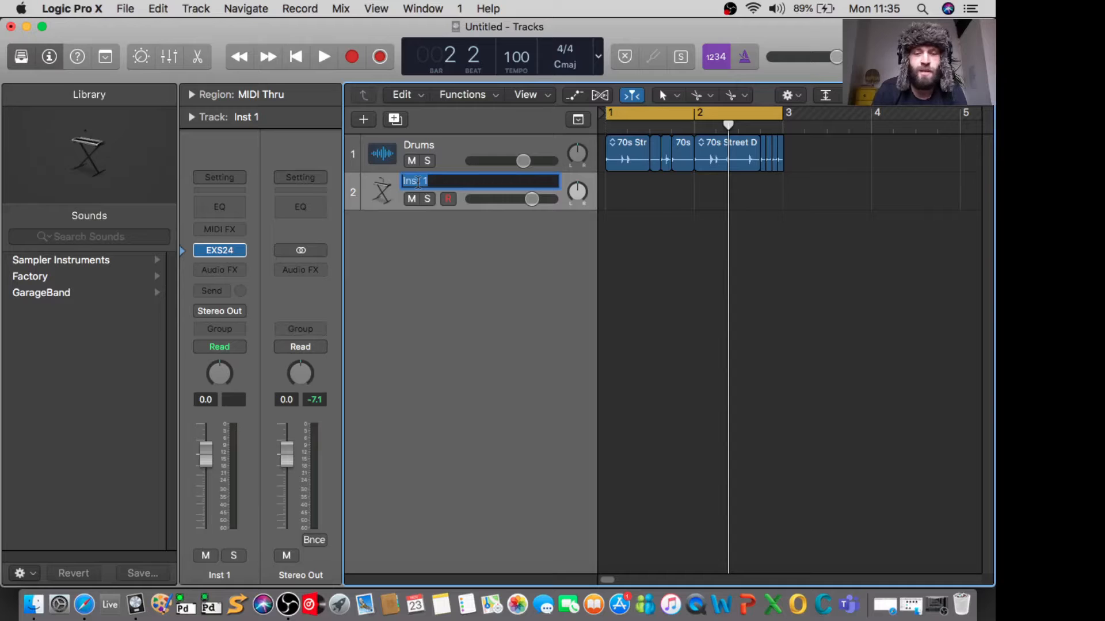
type("PIANO")
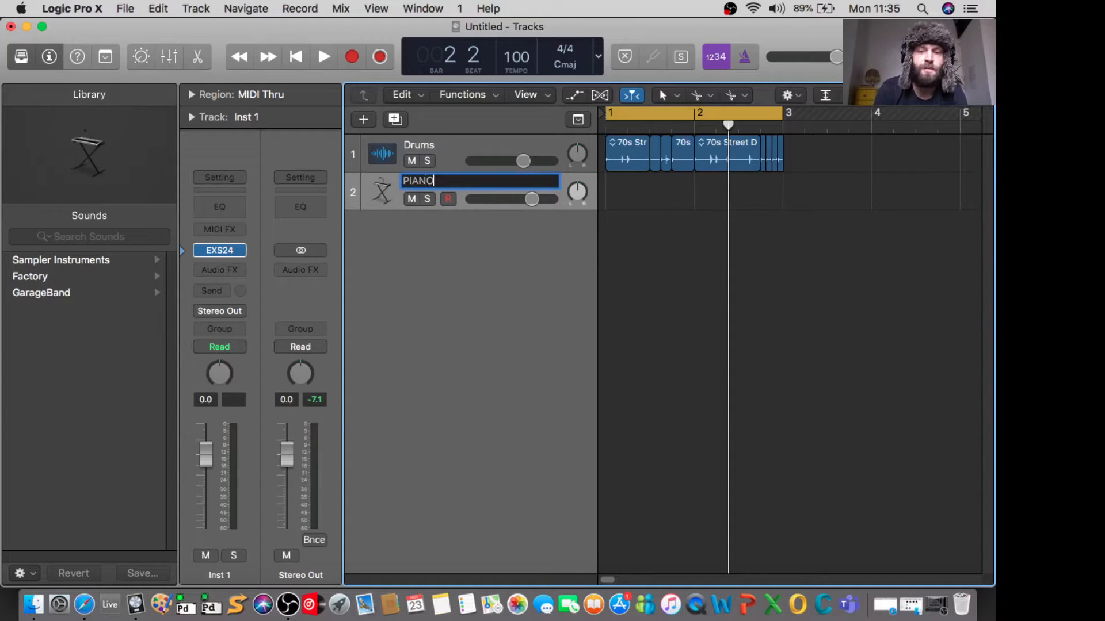
key("Return")
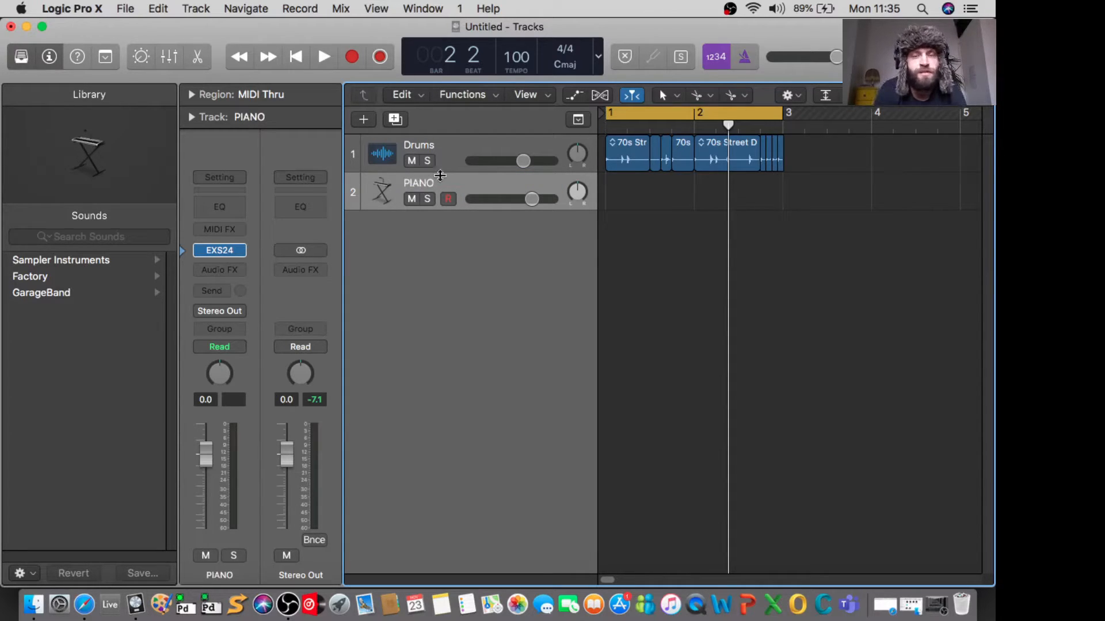
double_click(430, 184)
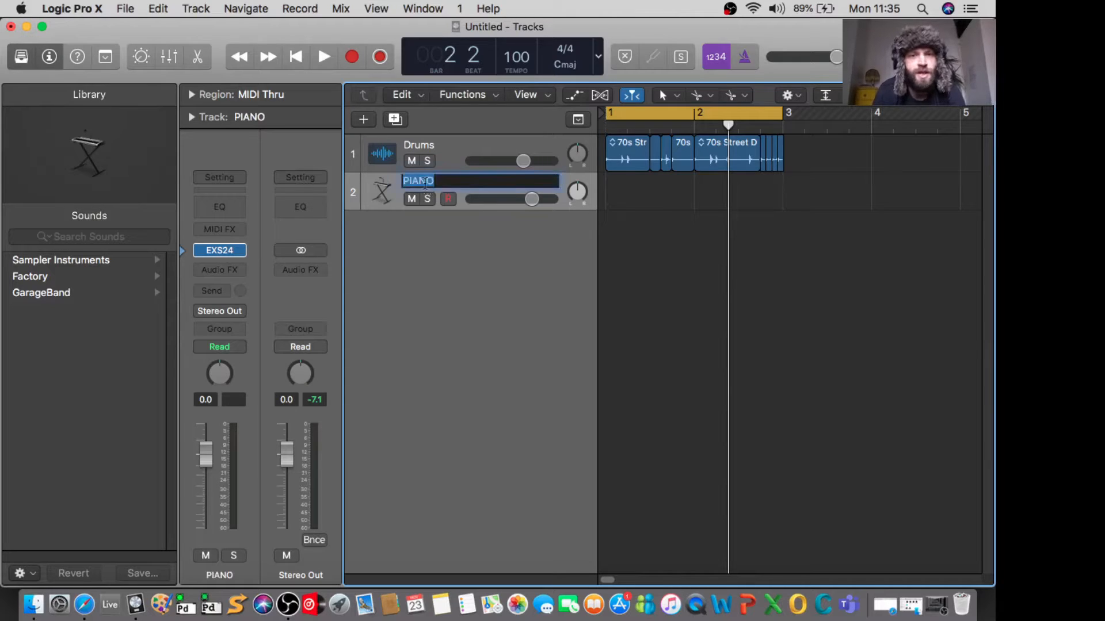
left_click(477, 236)
left_click(476, 233)
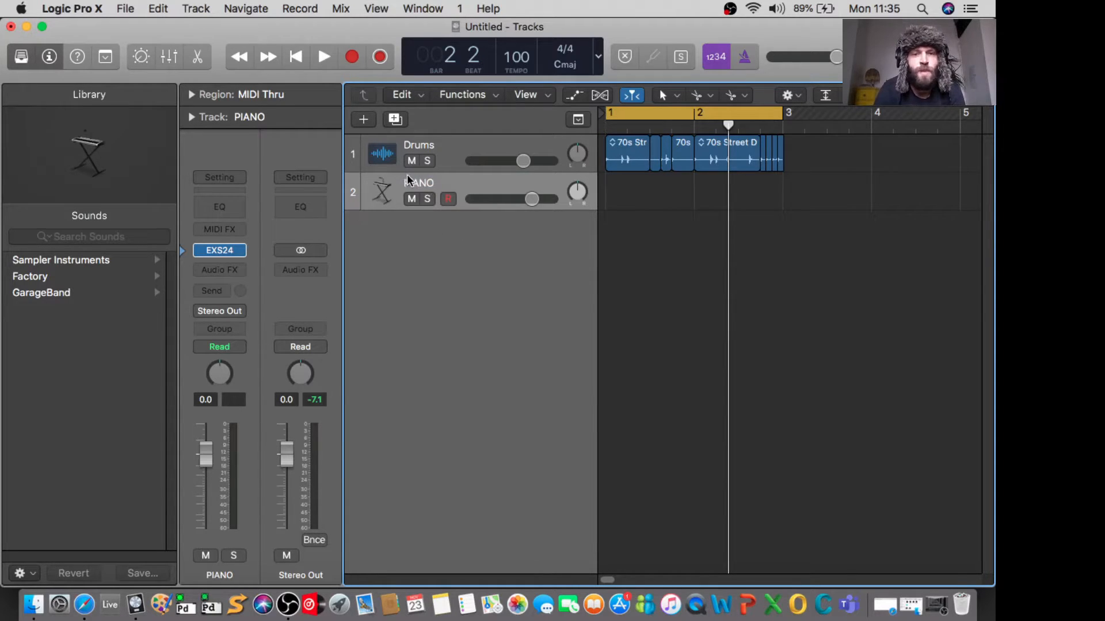
Hide and reshow the Library, and view the sound categories offered for the Drums track.
left_click(21, 56)
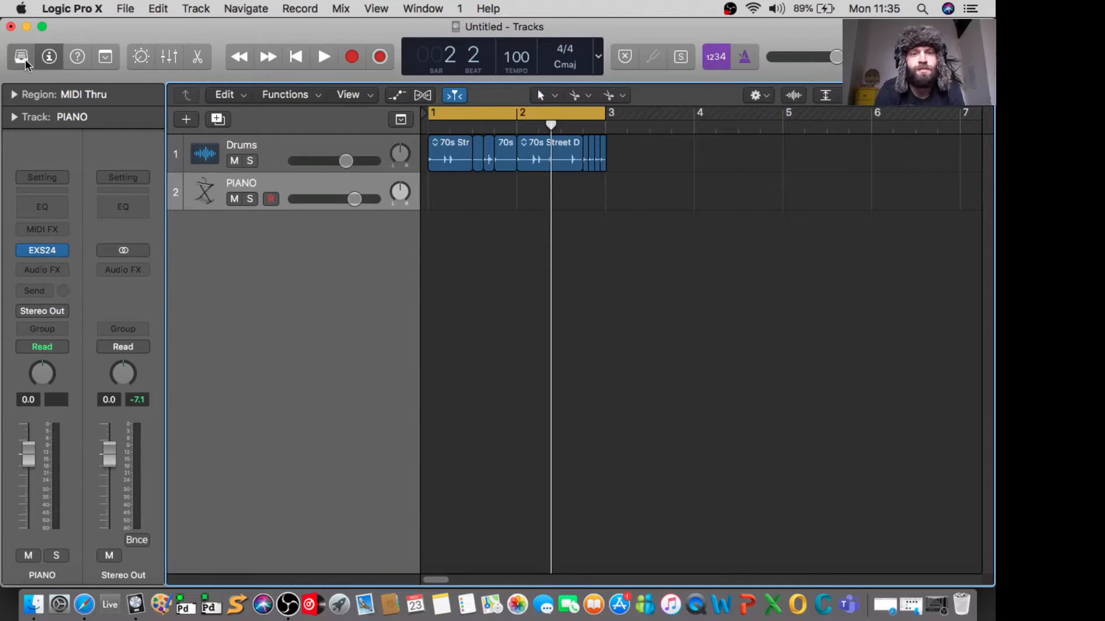
left_click(25, 59)
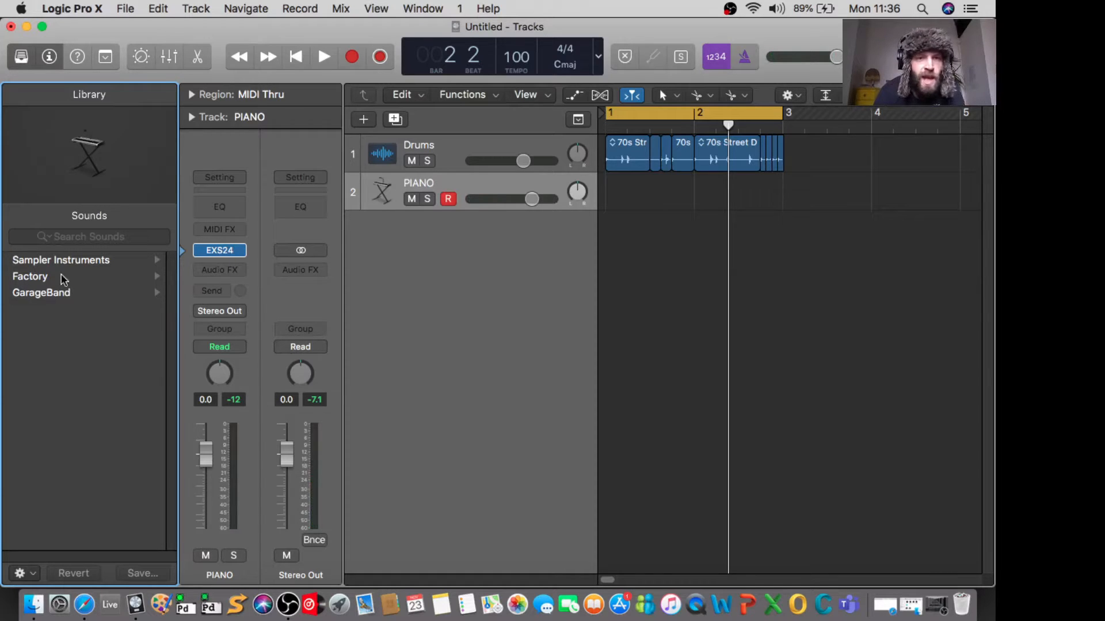
left_click(432, 144)
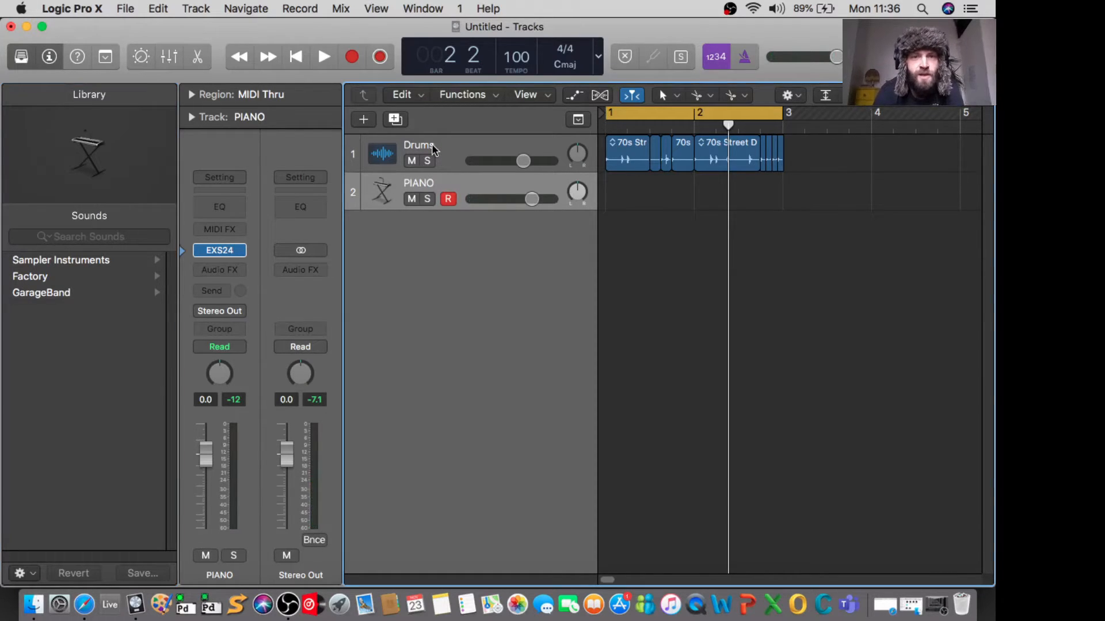
left_click(431, 144)
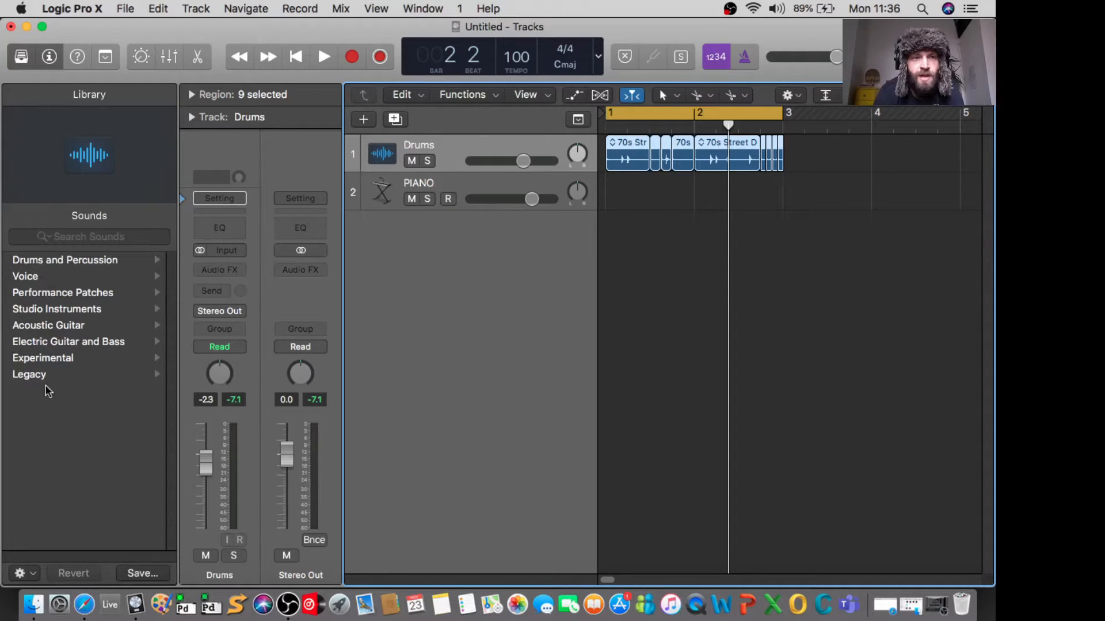
Load the Yamaha Grand Piano patch from the Library's Piano category onto the PIANO track.
left_click(435, 181)
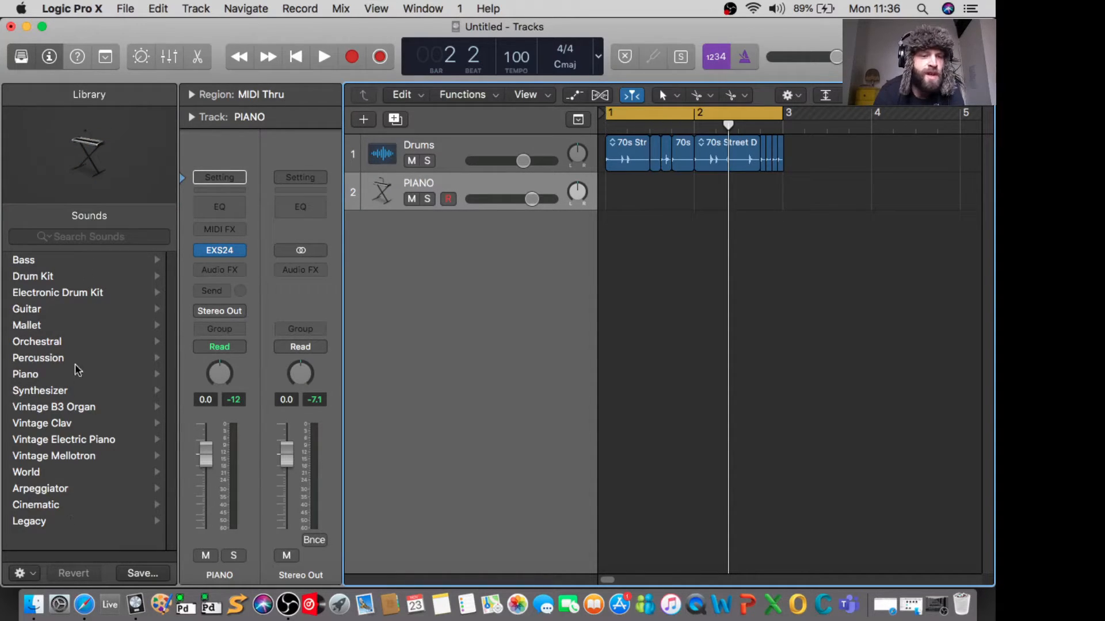
scroll(76, 375, "down", 1)
scroll(77, 375, "up", 1)
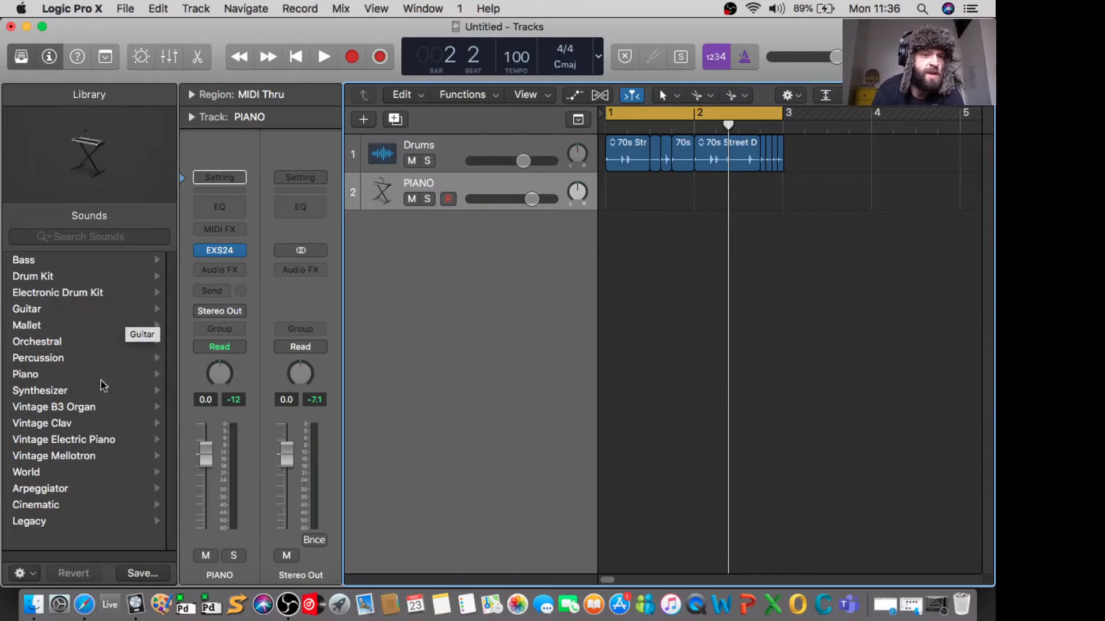
left_click(26, 376)
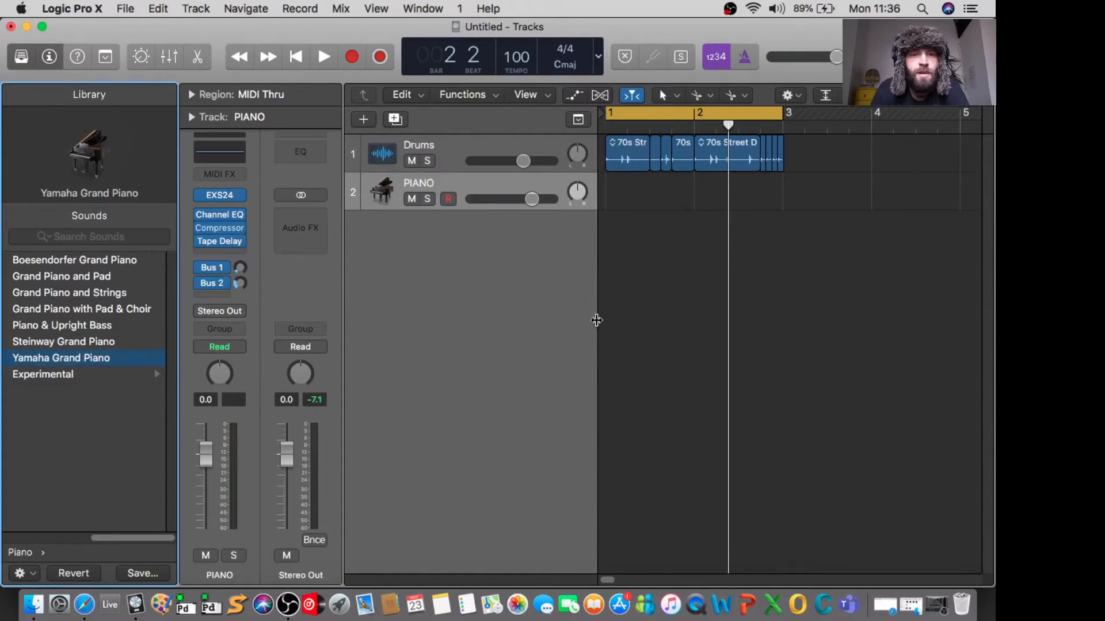
Record-enable the PIANO track and open the Musical Typing keyboard, moving it slightly upward.
left_click(448, 201)
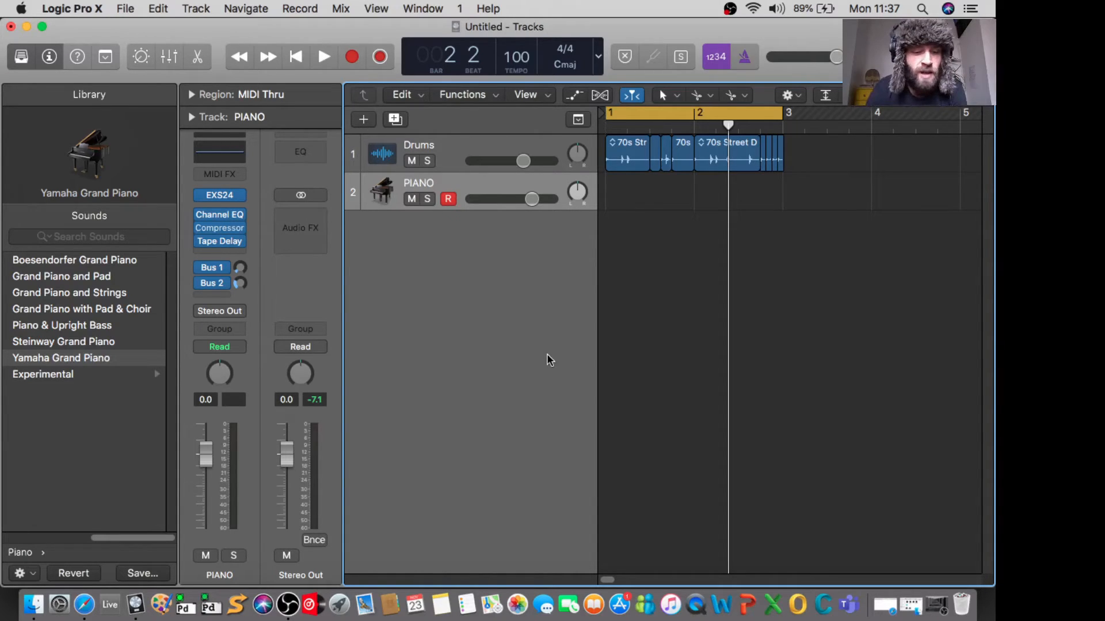
key("super+k")
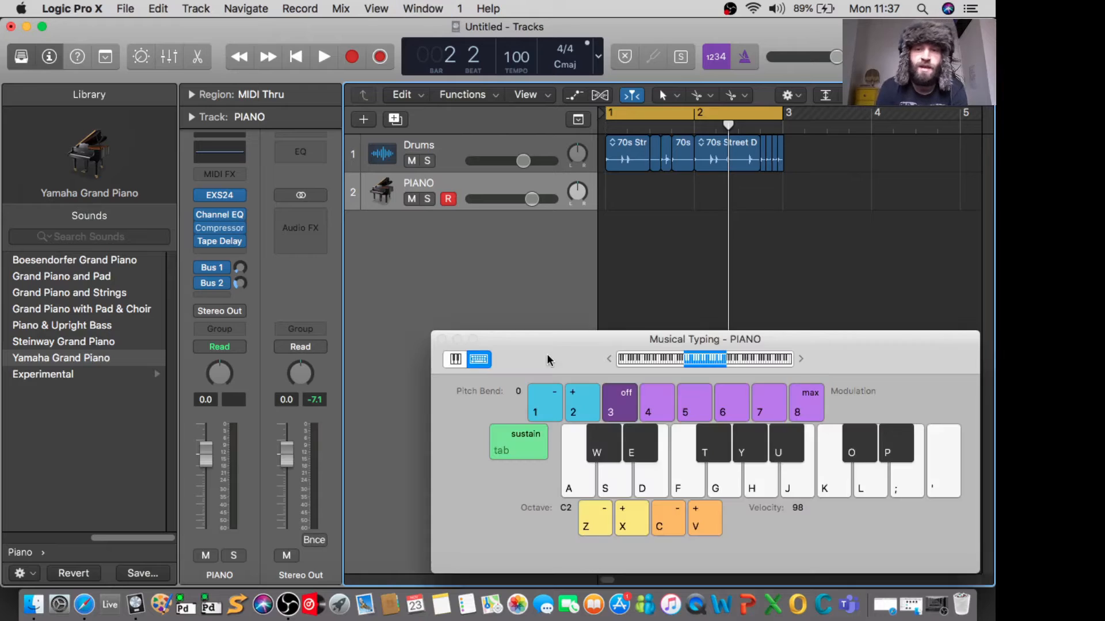
left_click_drag(579, 341, 562, 322)
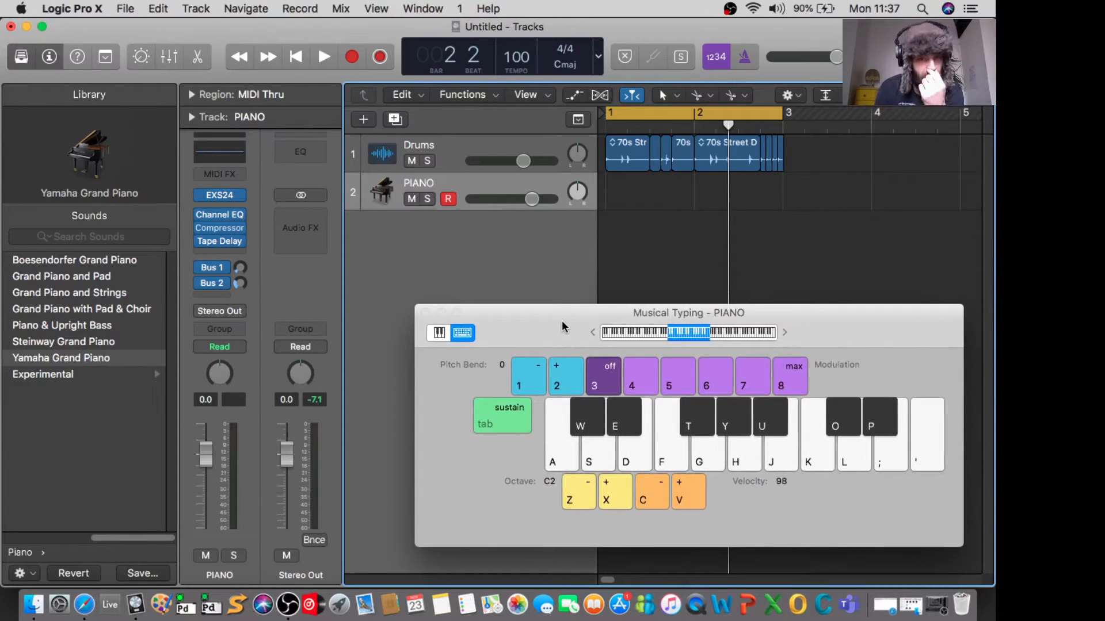
Try out the piano sound with several notes on the Musical Typing keyboard and close it.
left_click(559, 451)
left_click(575, 451)
left_click(708, 457)
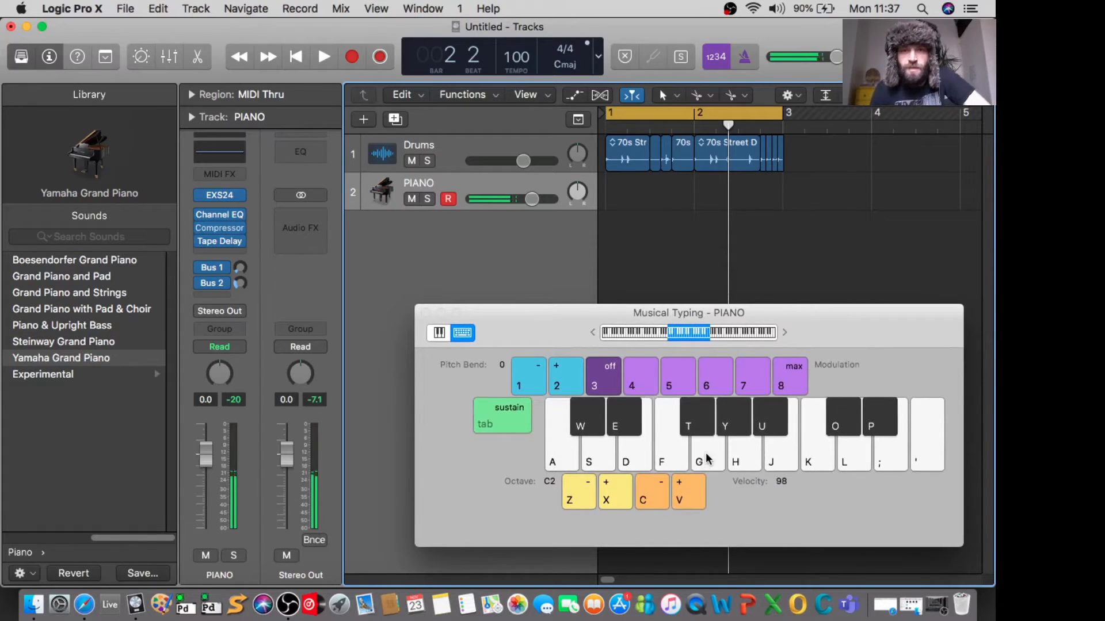
left_click(915, 460)
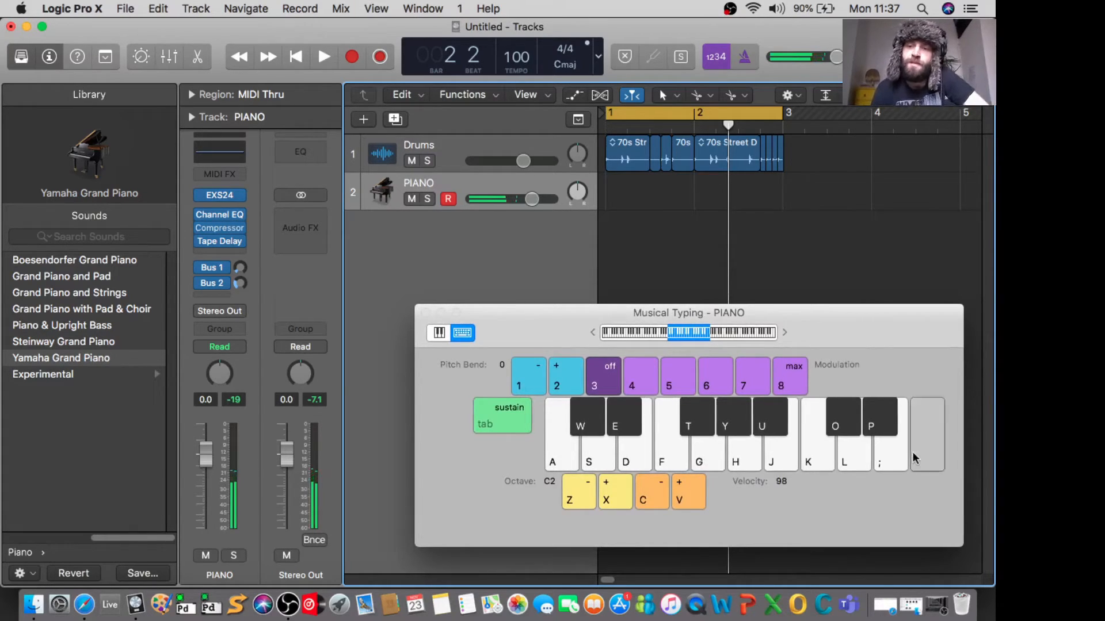
left_click(889, 465)
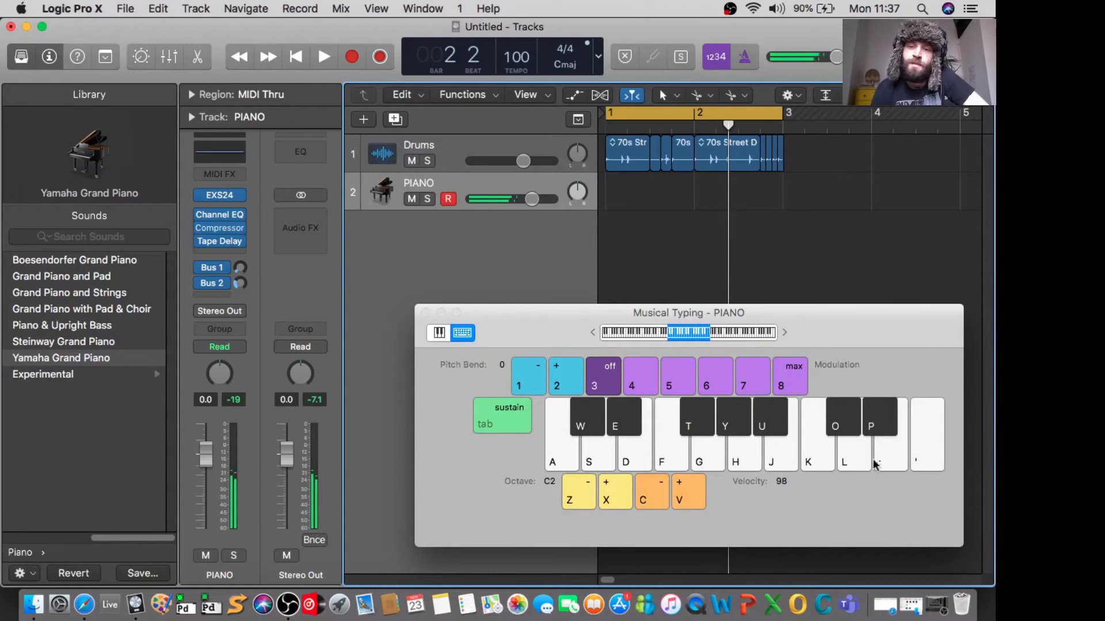
left_click(669, 455)
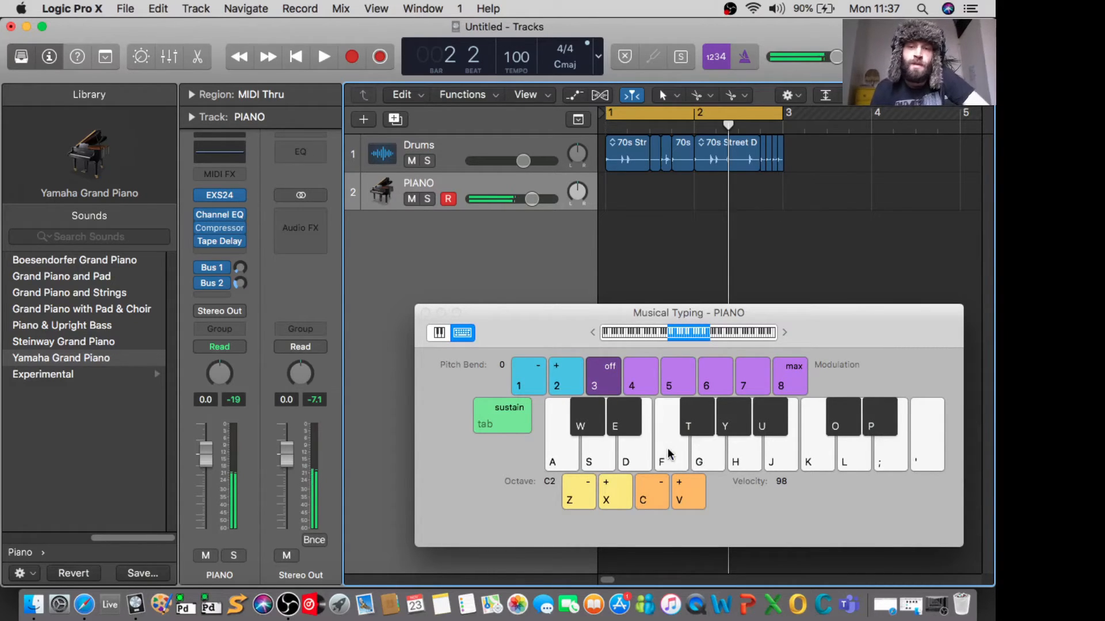
left_click(426, 312)
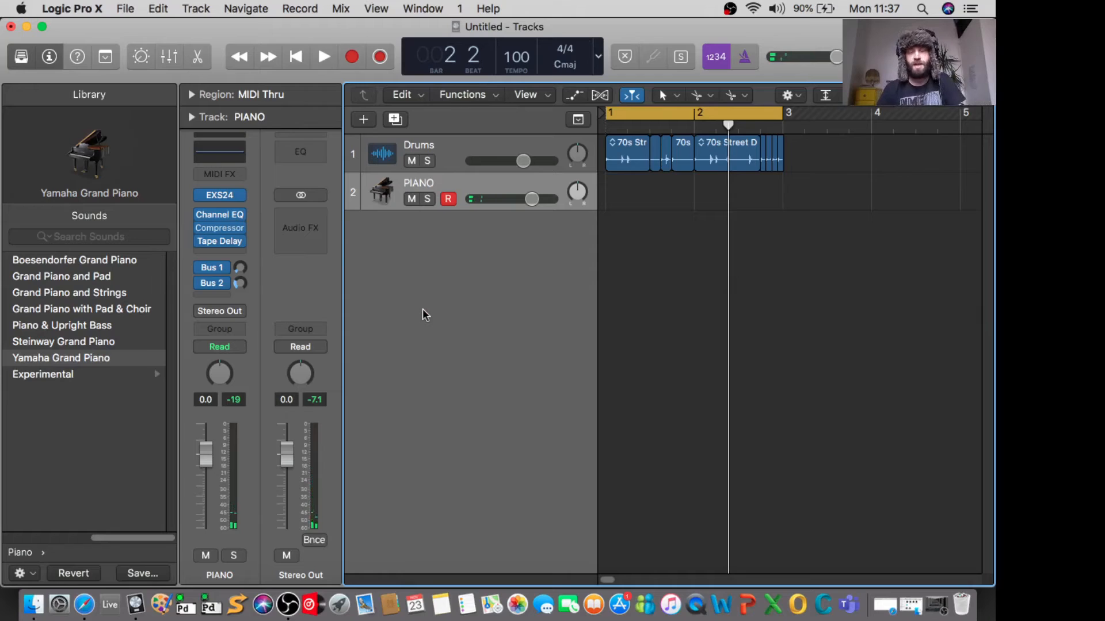